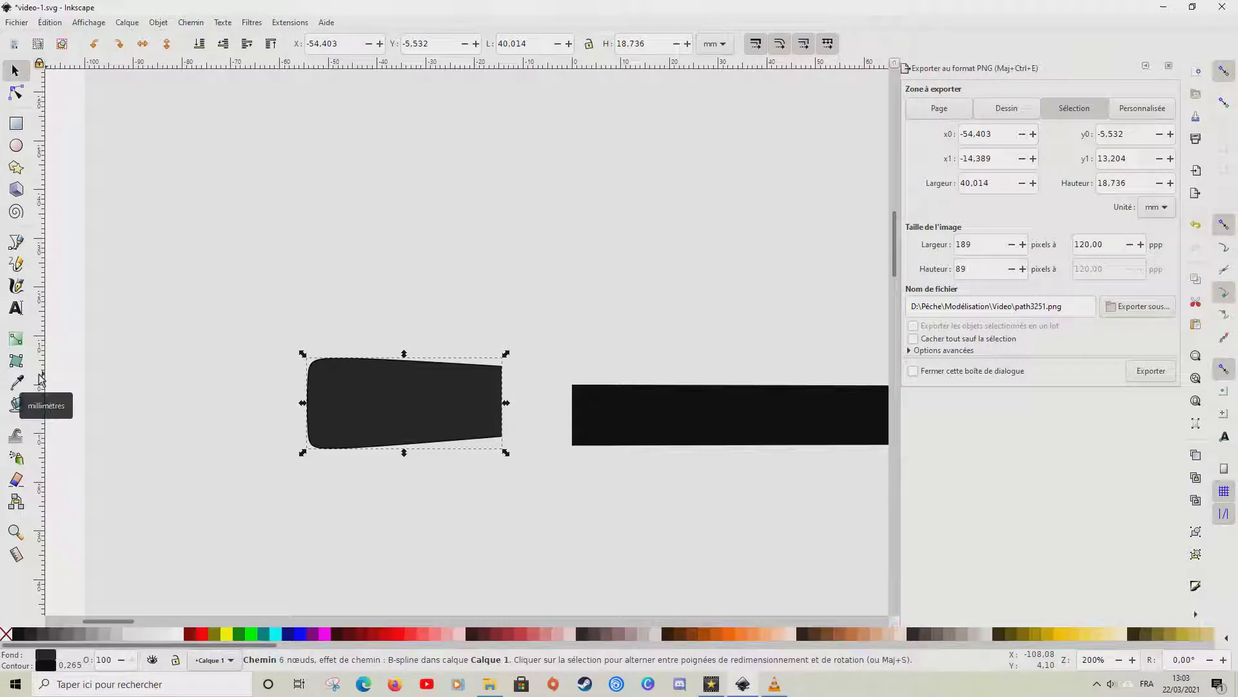
Add a vertical guide at 0 mm on the black bar's starting edge and move the dark grey handle over that end of the bar.
{"action": "left_click_drag", "start_coordinate": [40, 380], "coordinate": [574, 383]}
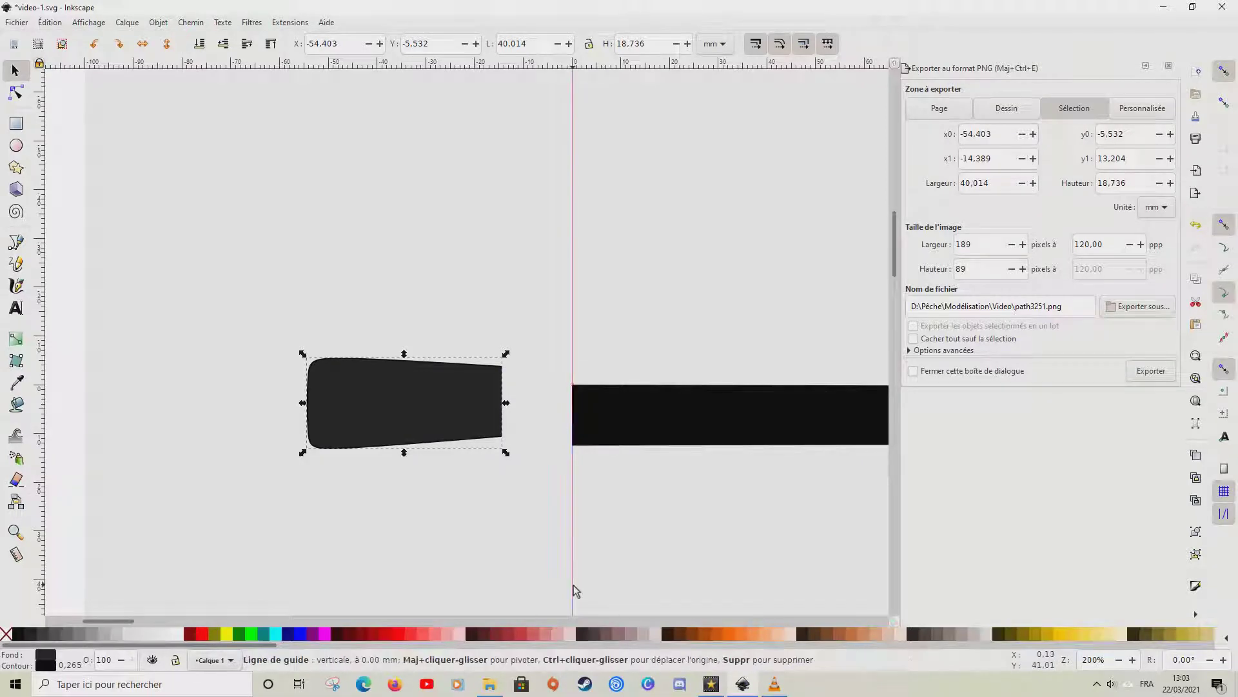
{"action": "left_click_drag", "start_coordinate": [504, 64], "coordinate": [572, 383]}
{"action": "scroll", "coordinate": [286, 180], "scroll_direction": "up", "scroll_amount": 2}
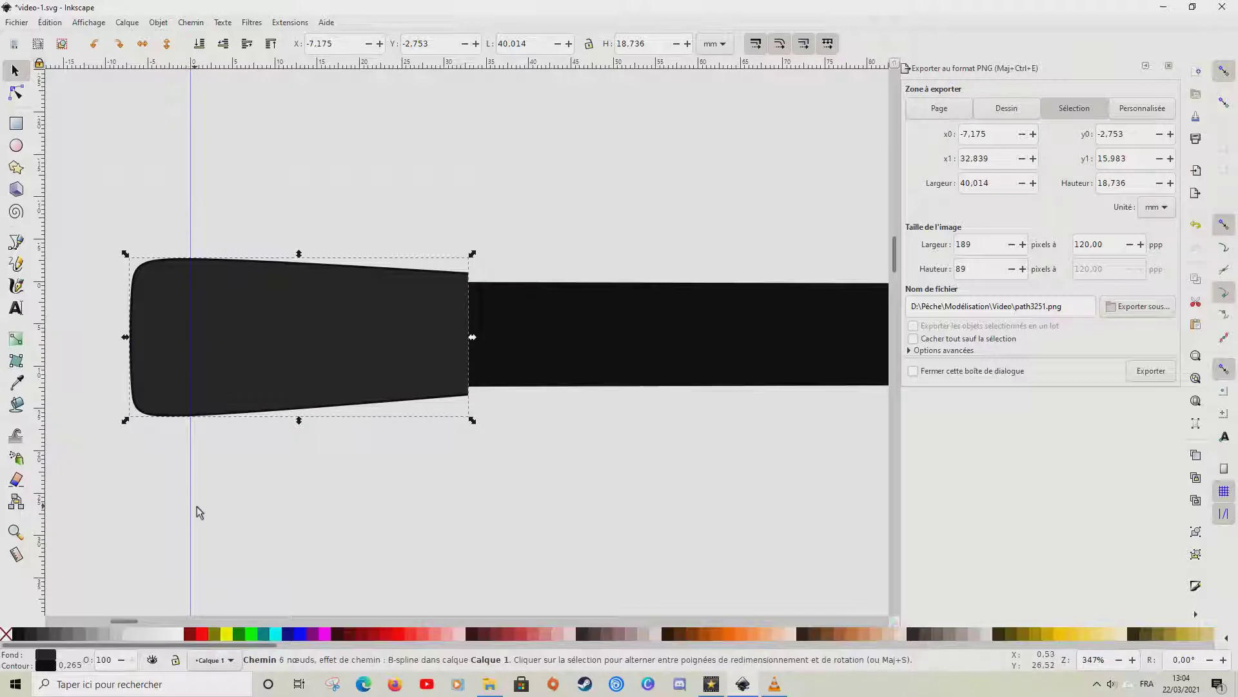
{"action": "left_click", "coordinate": [495, 169]}
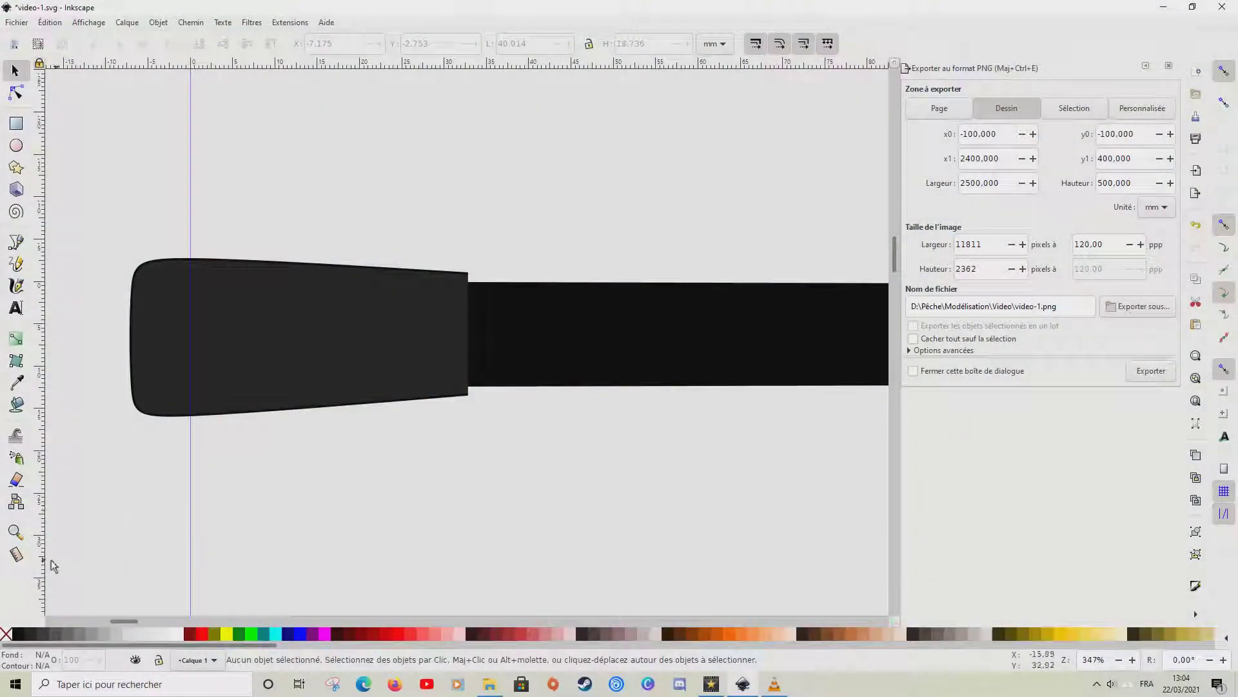
Measure the height of the handle's narrow end and of the black bar where they meet.
{"action": "left_click", "coordinate": [17, 556]}
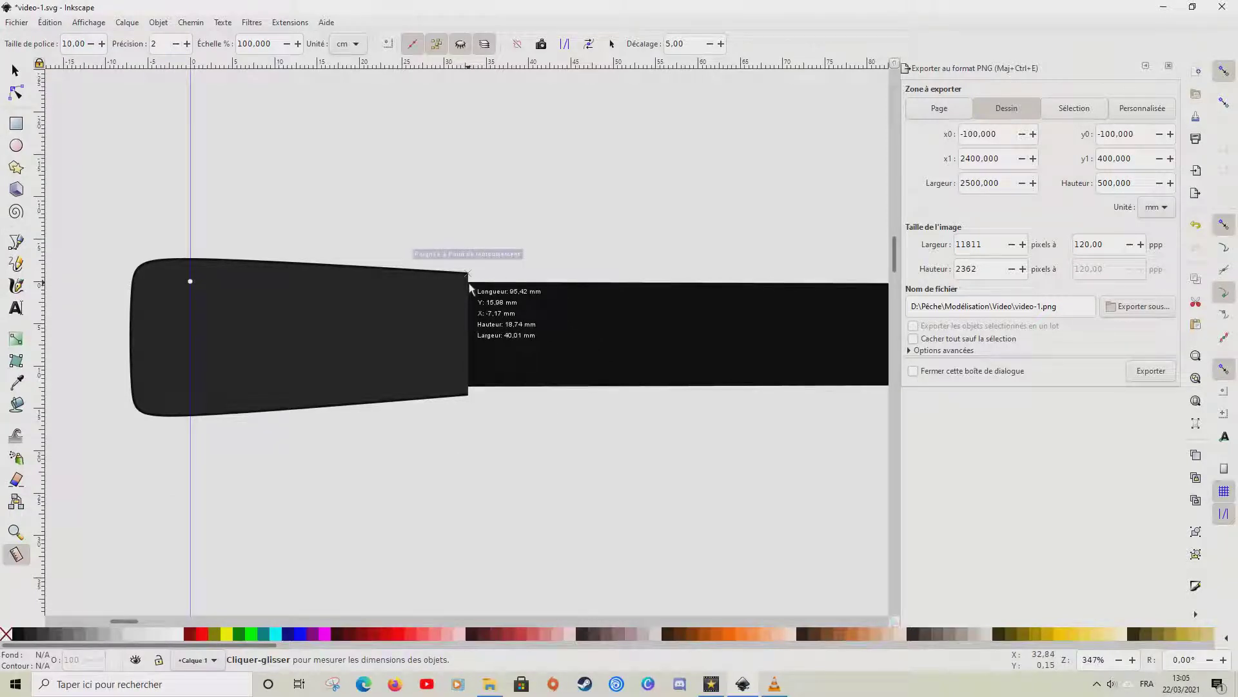
{"action": "left_click_drag", "start_coordinate": [470, 283], "coordinate": [470, 391]}
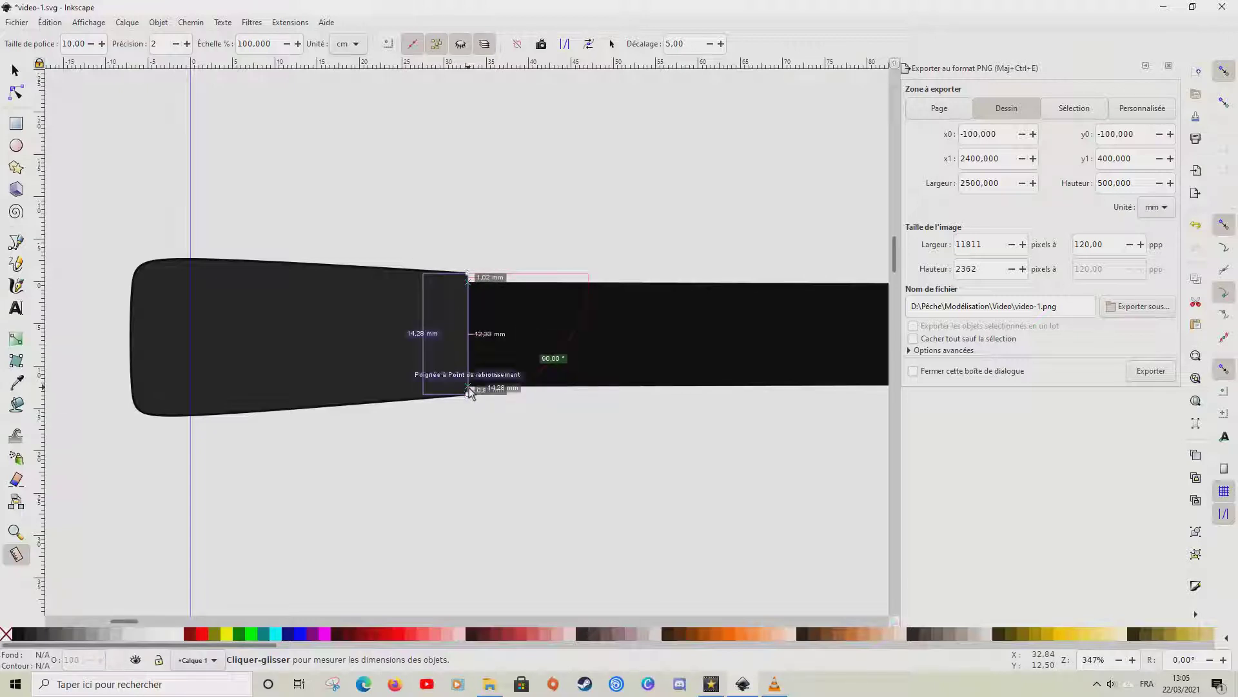
{"action": "mouse_move", "coordinate": [510, 321]}
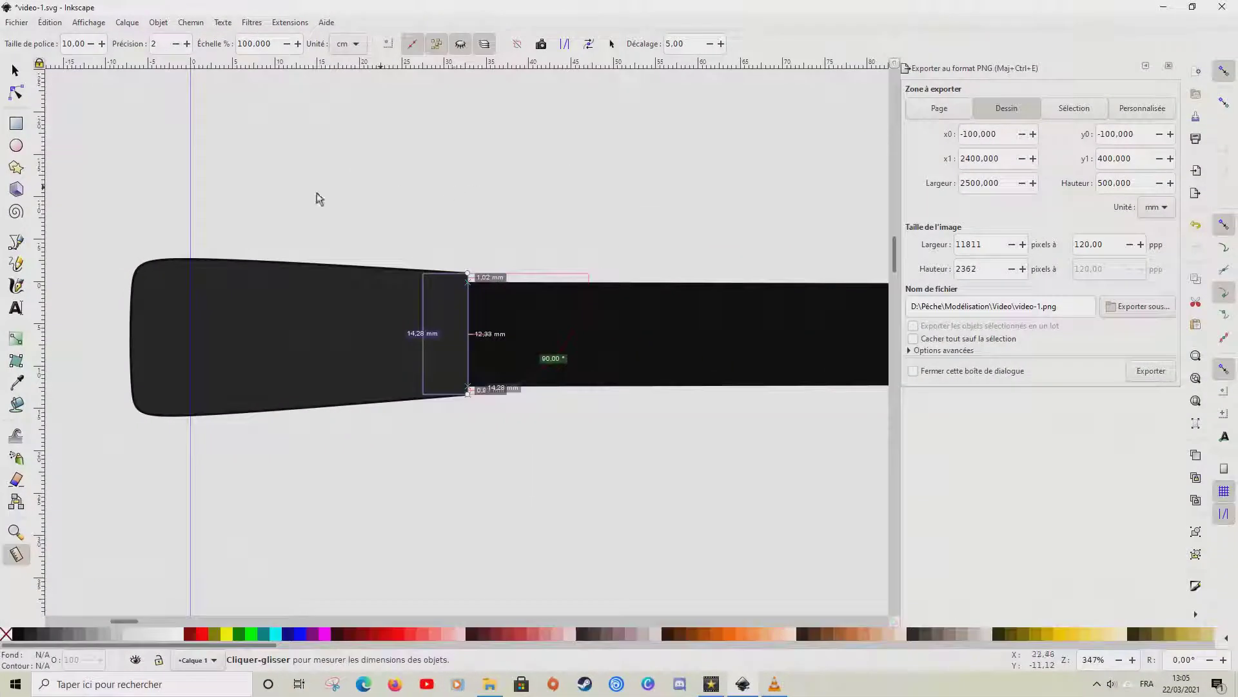
{"action": "left_click", "coordinate": [17, 71]}
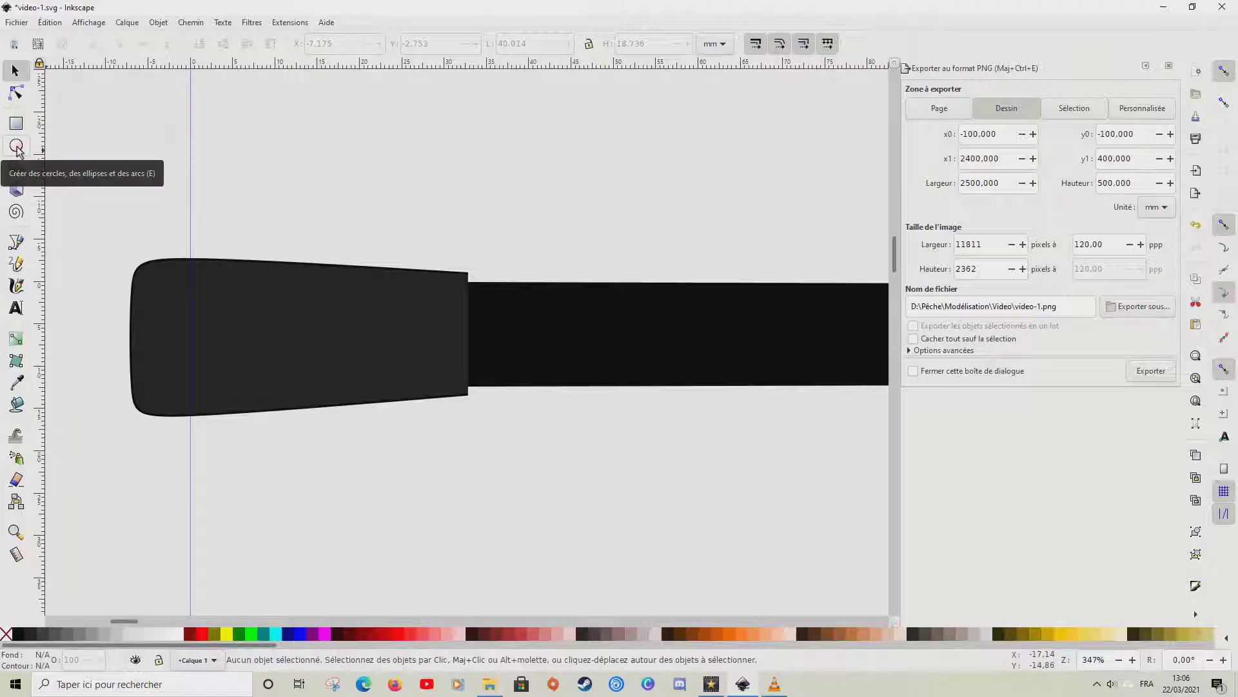
Draw a narrow red ellipse about 2 mm wide and 12.4 mm tall at the handle-bar junction and place it below the bar.
{"action": "key", "text": "plus"}
{"action": "key", "text": "plus"}
{"action": "key", "text": "plus"}
{"action": "key", "text": "Tab"}
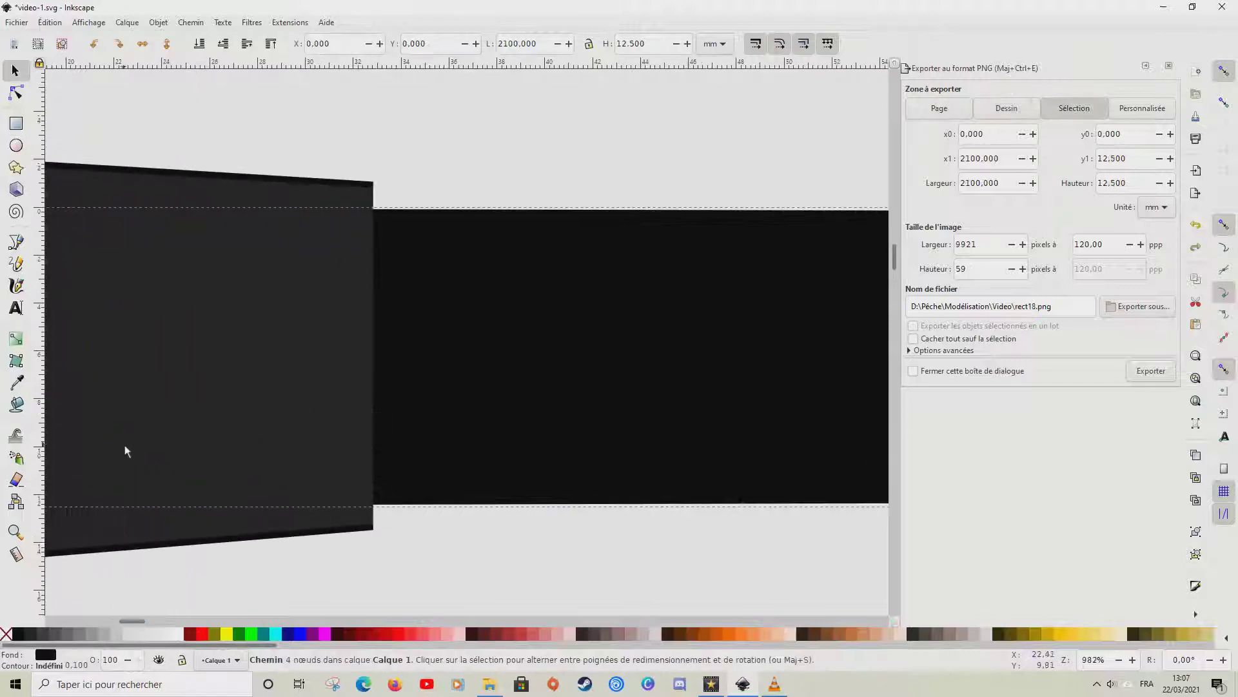
{"action": "left_click", "coordinate": [17, 146]}
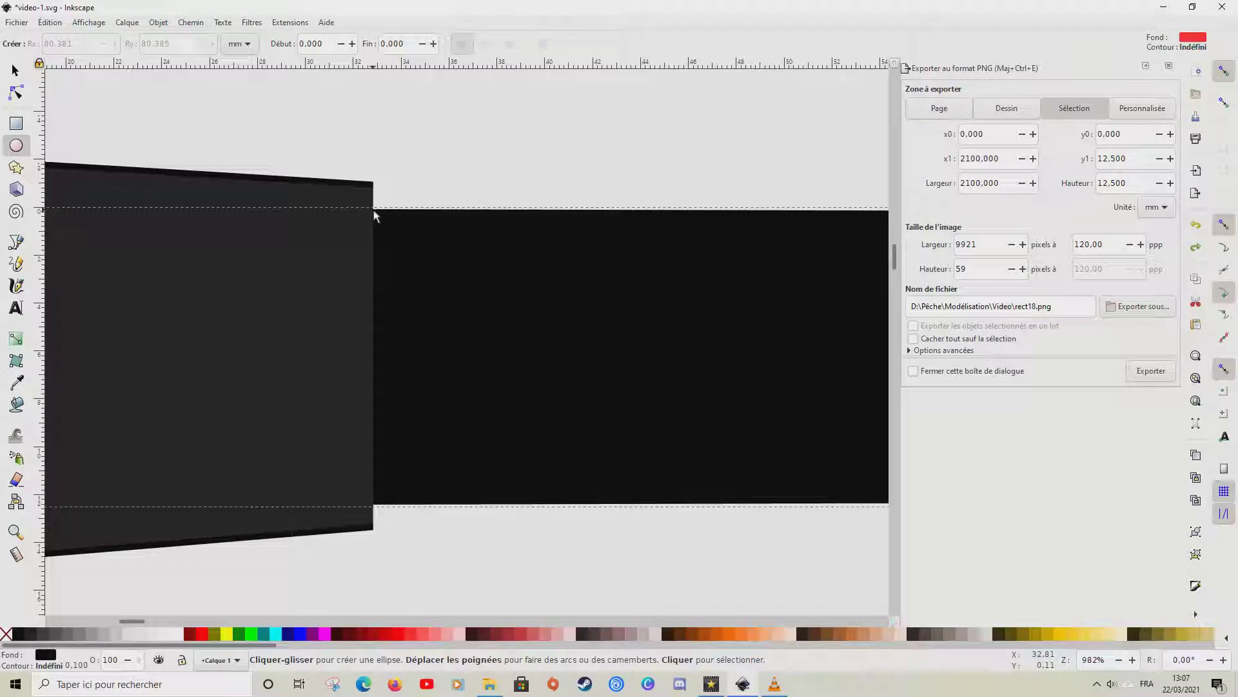
{"action": "left_click_drag", "start_coordinate": [374, 215], "coordinate": [376, 510]}
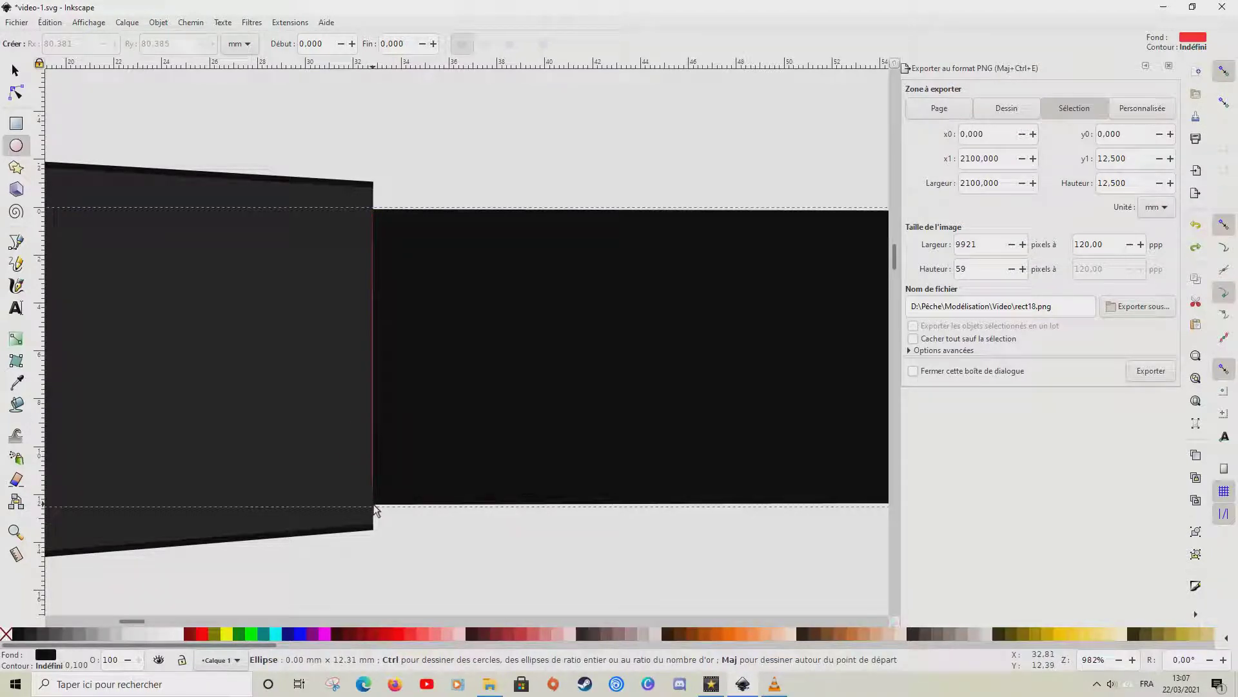
{"action": "left_click_drag", "start_coordinate": [376, 510], "coordinate": [422, 510]}
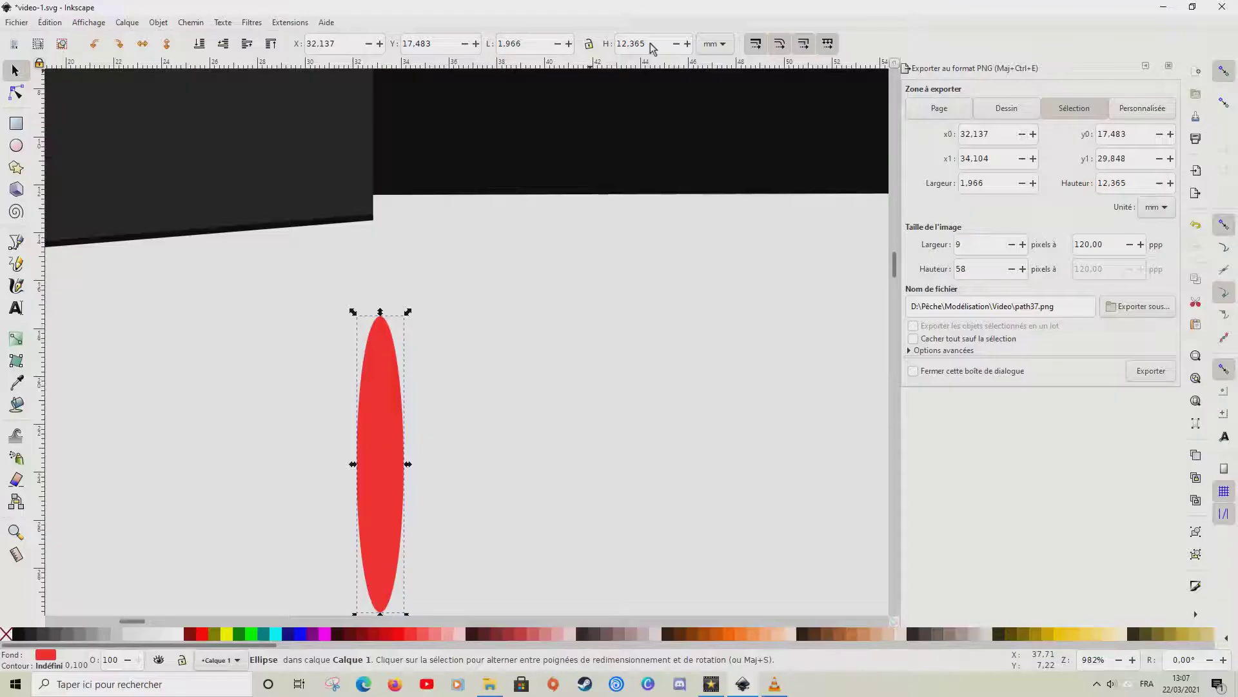
Set the red ellipse's width to 12.365 mm, matching its height, to make it a circle.
{"action": "double_click", "coordinate": [622, 46]}
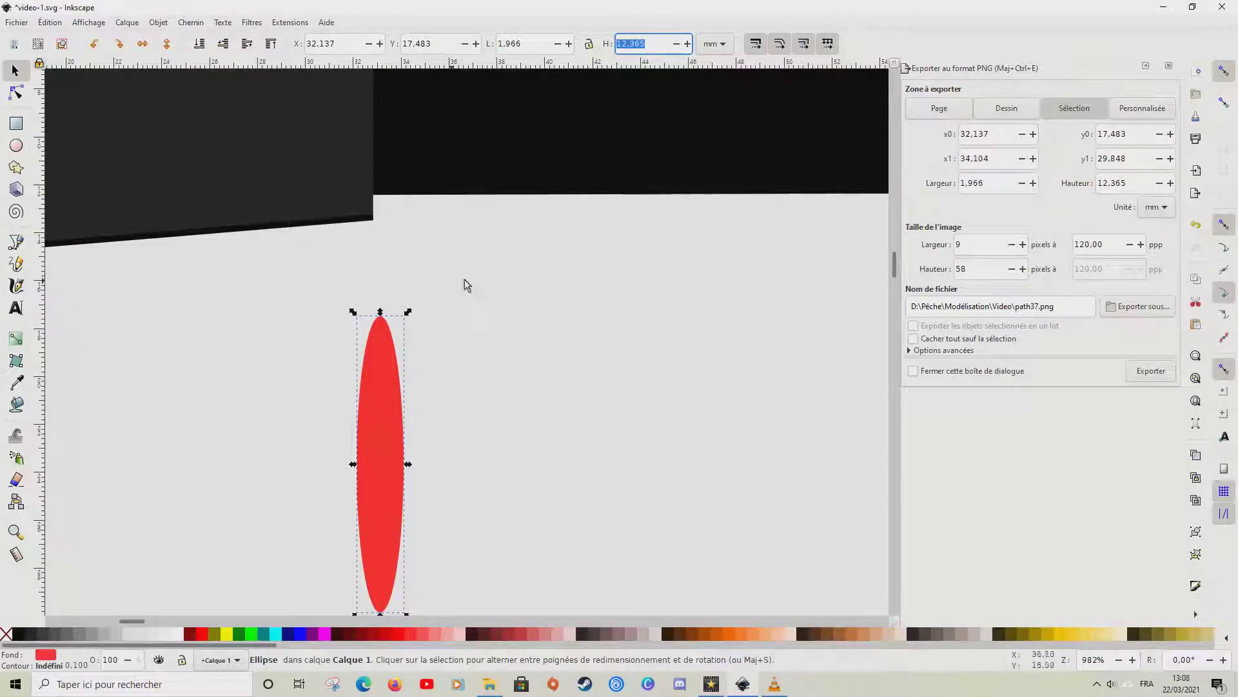
{"action": "left_click", "coordinate": [540, 44]}
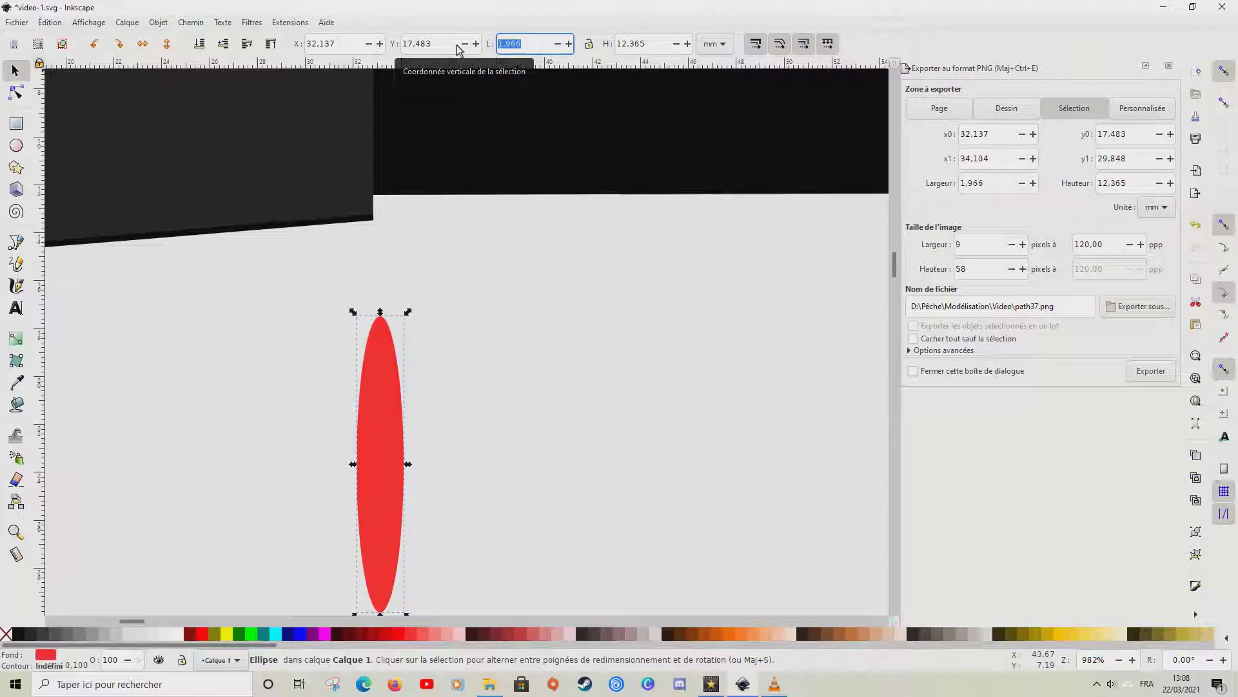
{"action": "type", "text": "12"}
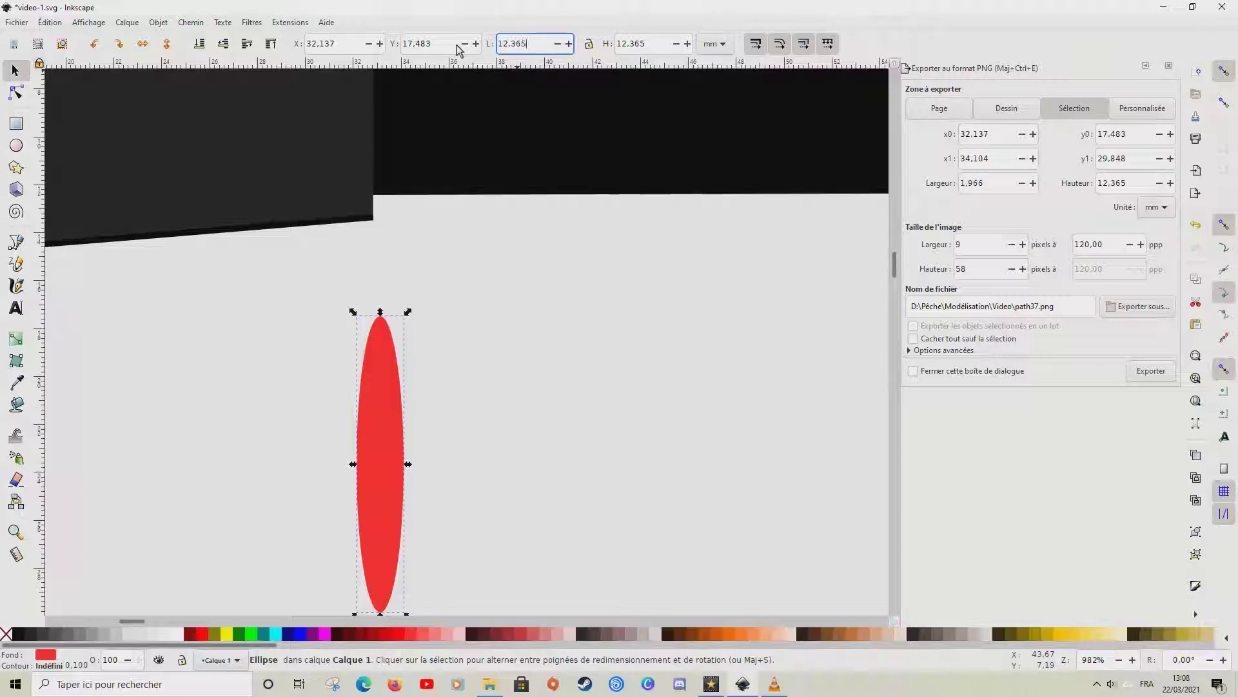
{"action": "key", "text": "Return"}
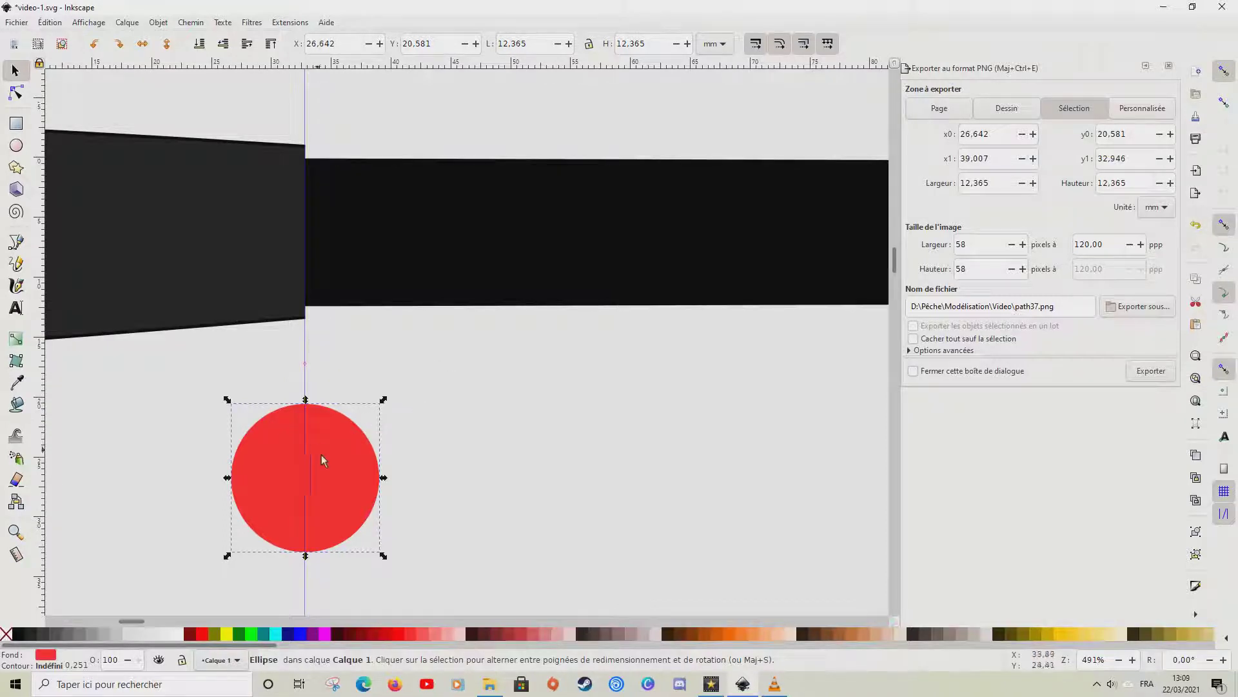
Check the red circle's height and width values, and deselect it.
{"action": "double_click", "coordinate": [620, 47]}
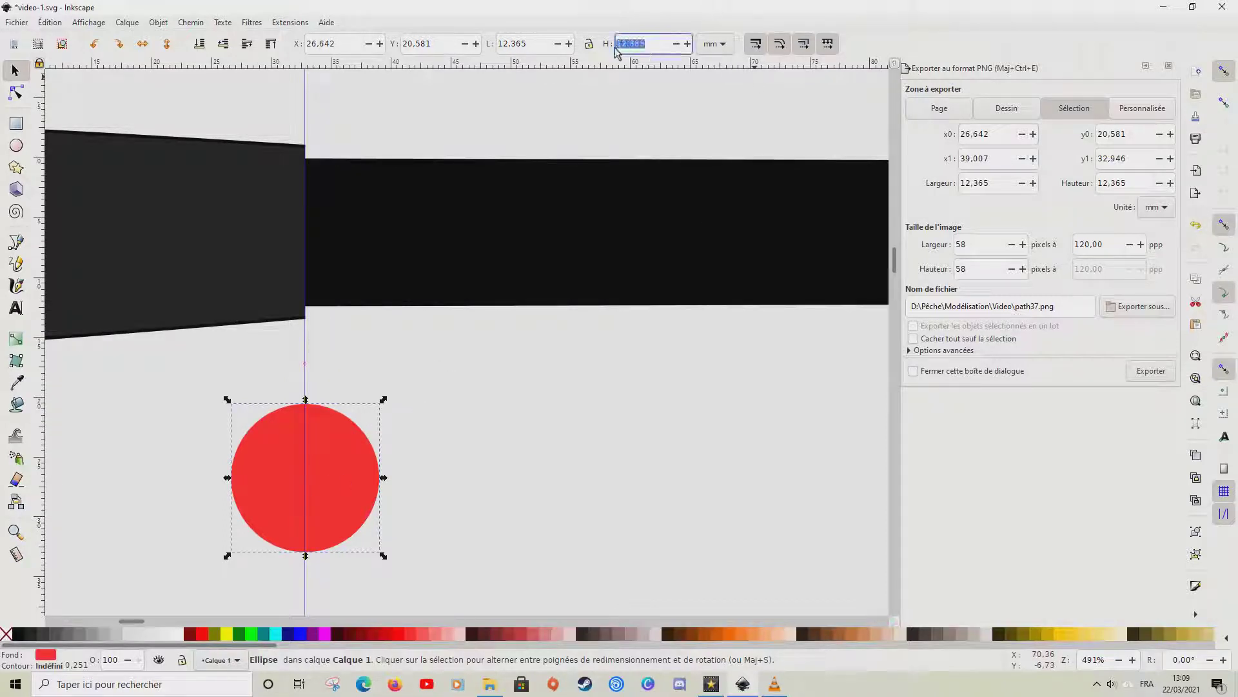
{"action": "double_click", "coordinate": [536, 51]}
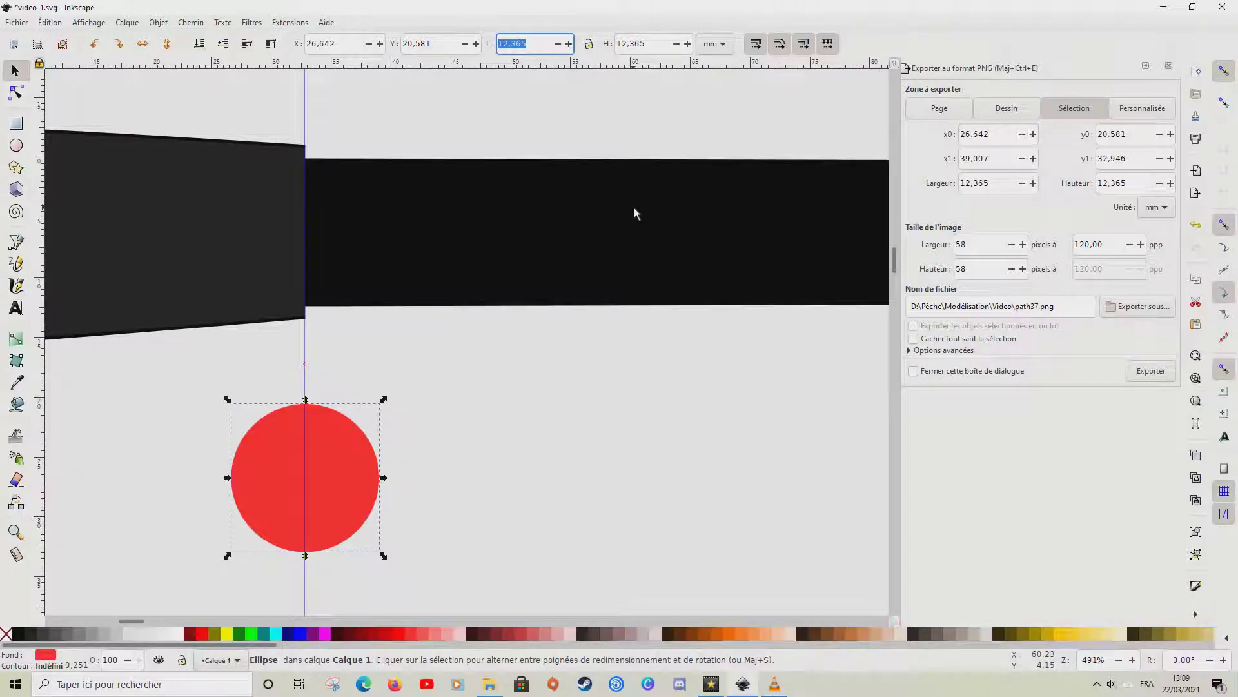
{"action": "left_click", "coordinate": [539, 47]}
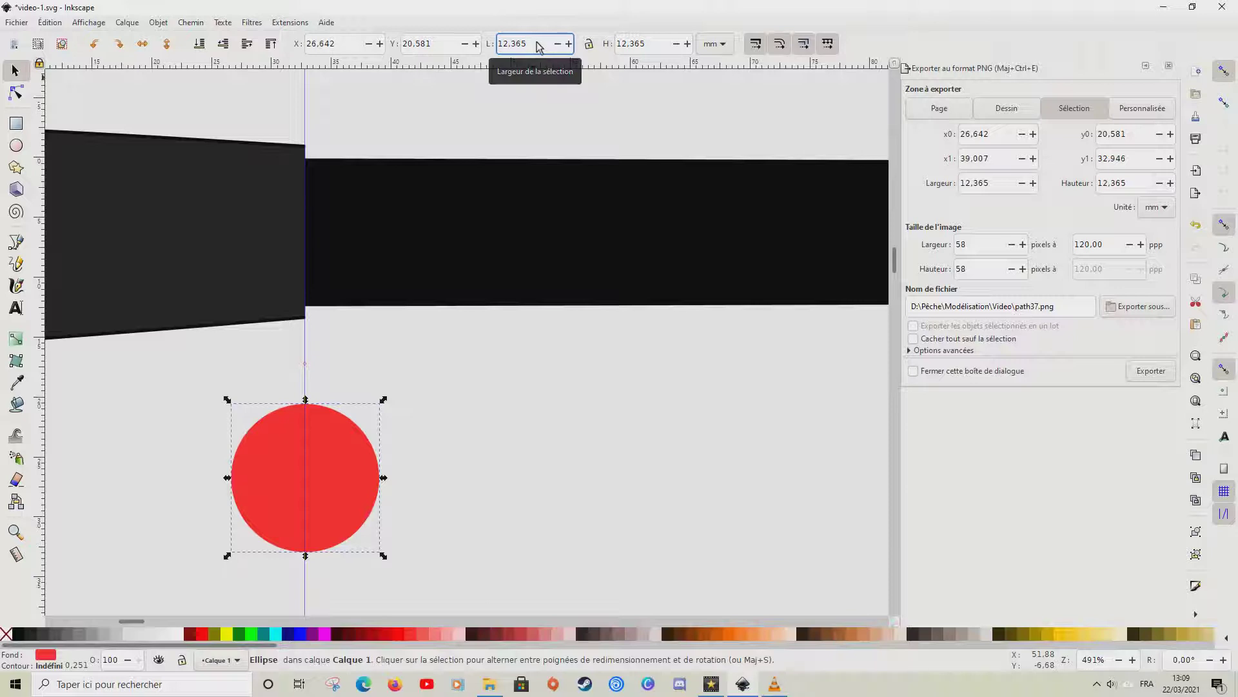
{"action": "double_click", "coordinate": [539, 46]}
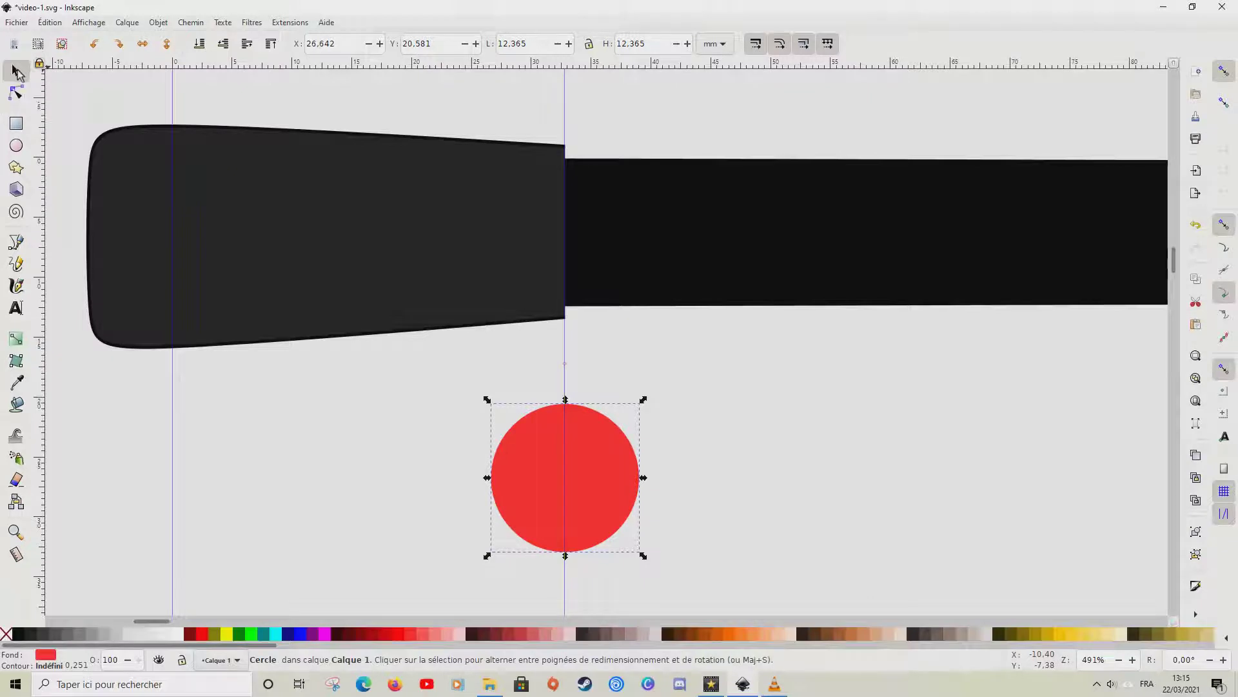
{"action": "left_click", "coordinate": [292, 108]}
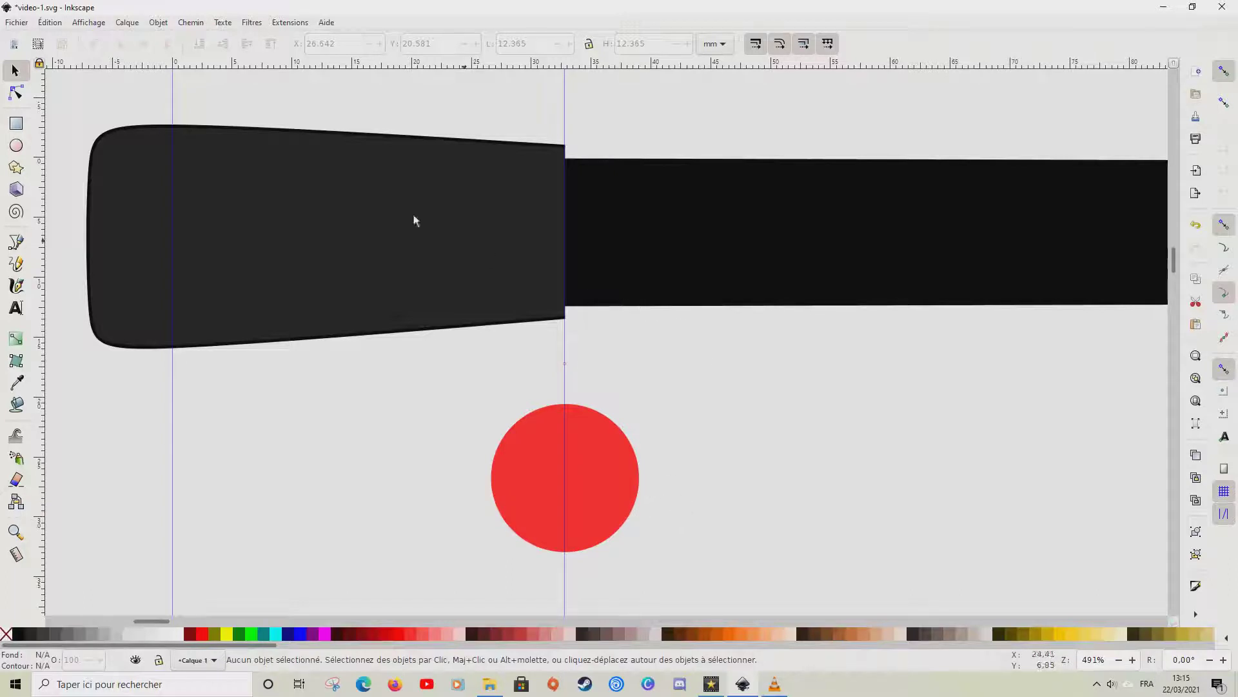
Draw a teal rectangle about 1.7 mm wide beside the red circle and set its height to 12.5 mm.
{"action": "left_click", "coordinate": [16, 124]}
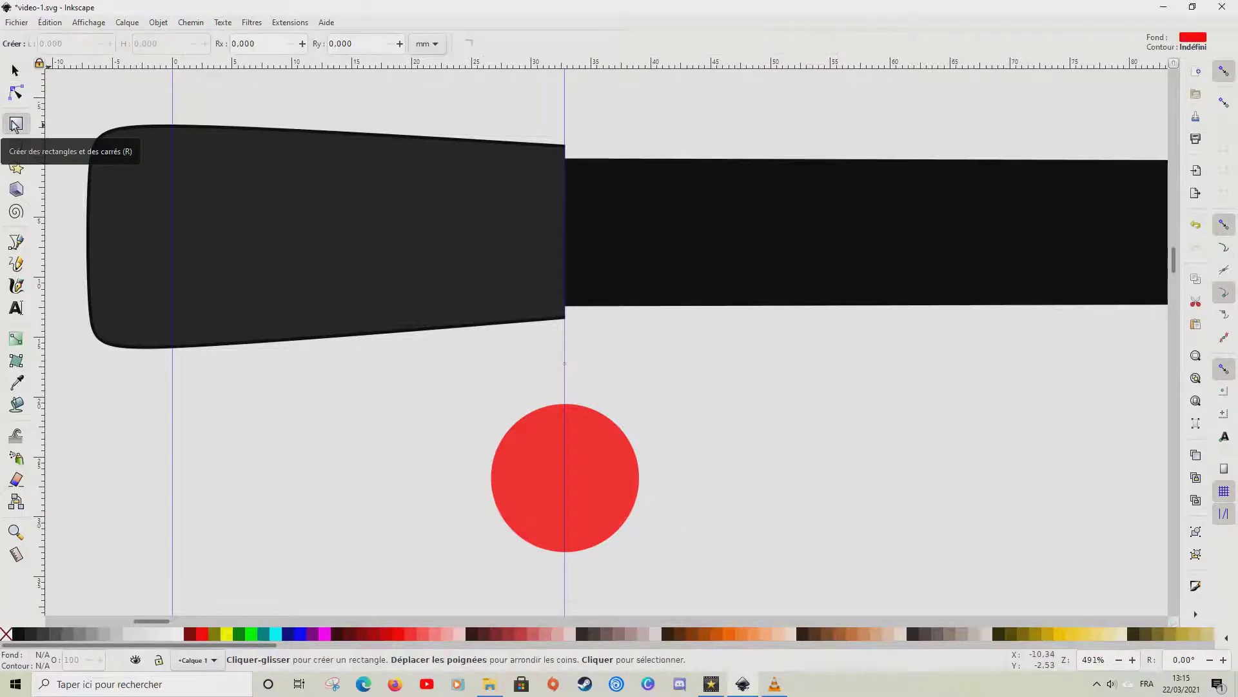
{"action": "left_click", "coordinate": [265, 638]}
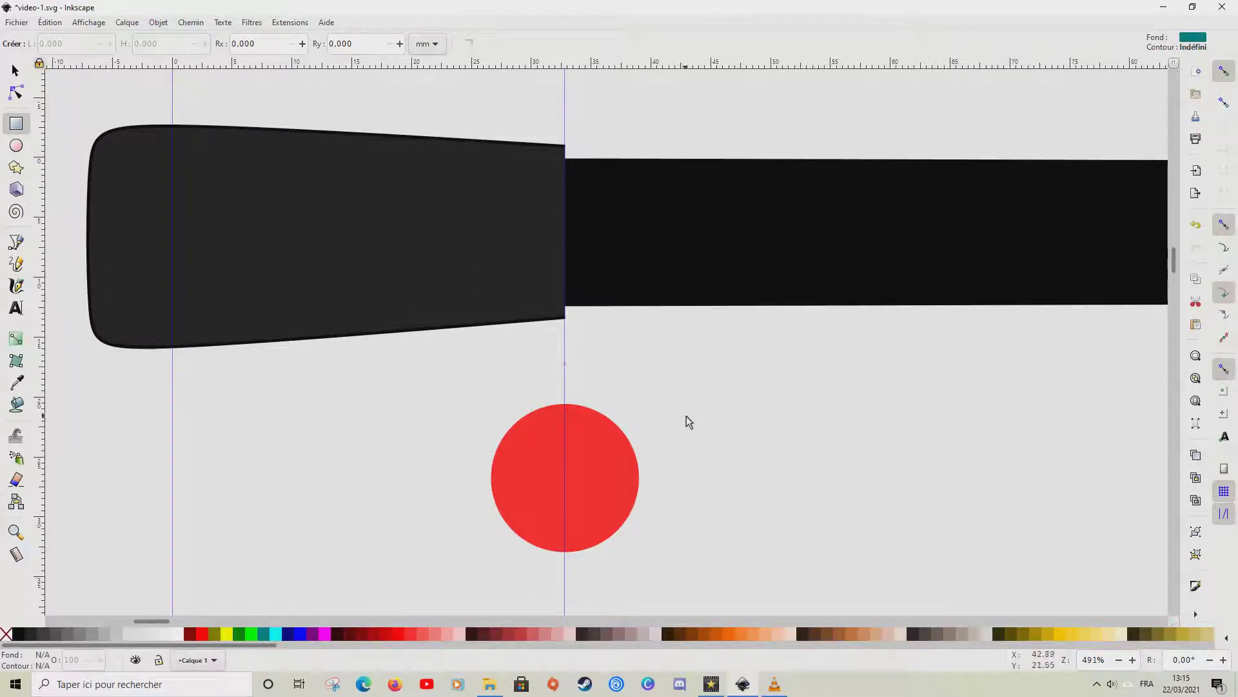
{"action": "left_click_drag", "start_coordinate": [686, 416], "coordinate": [707, 541]}
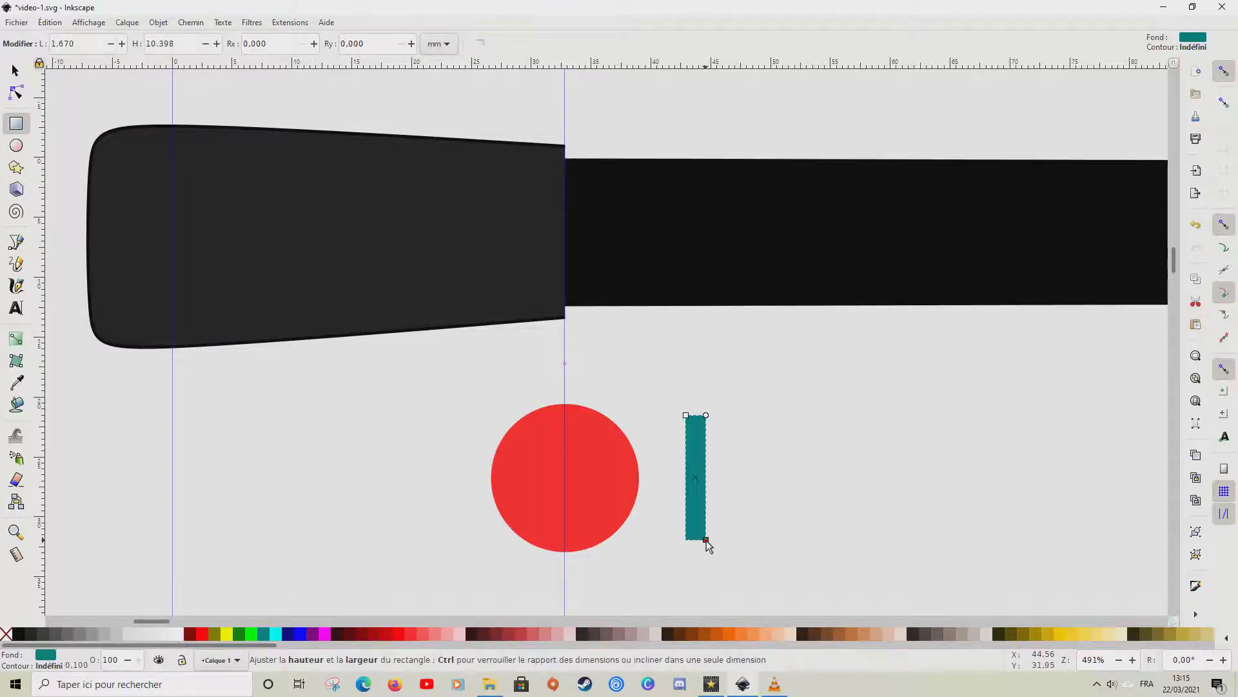
{"action": "double_click", "coordinate": [150, 43]}
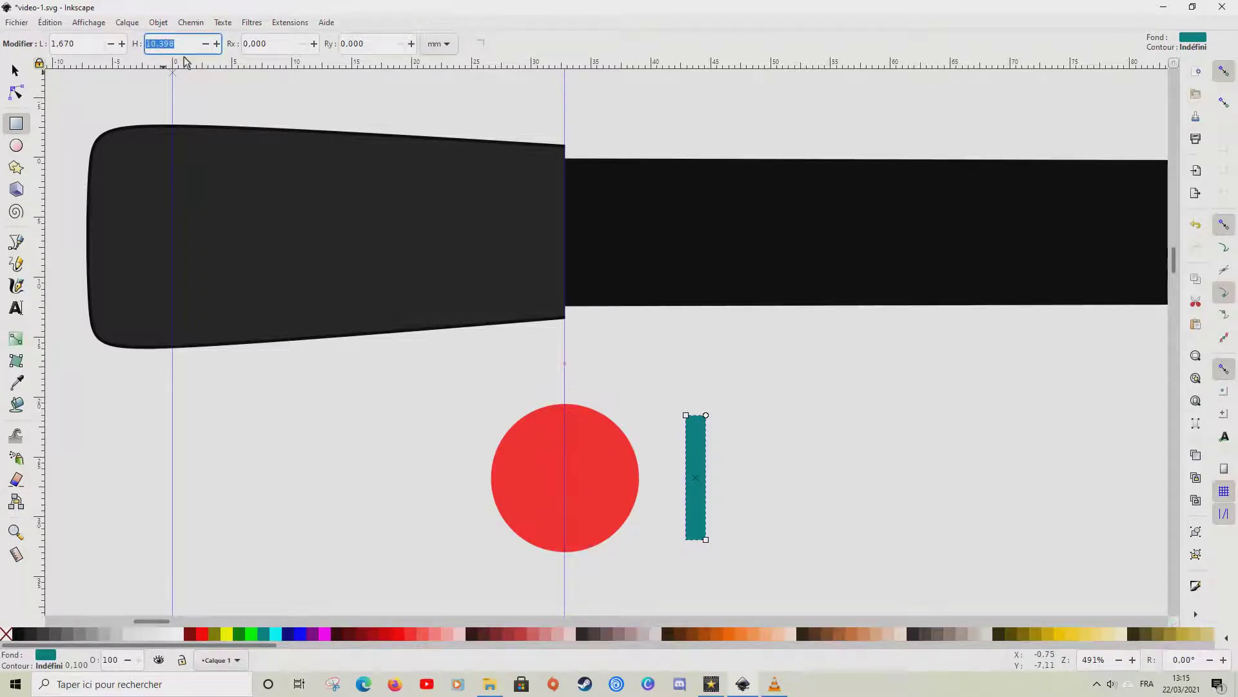
{"action": "type", "text": "12"}
{"action": "key", "text": "Return"}
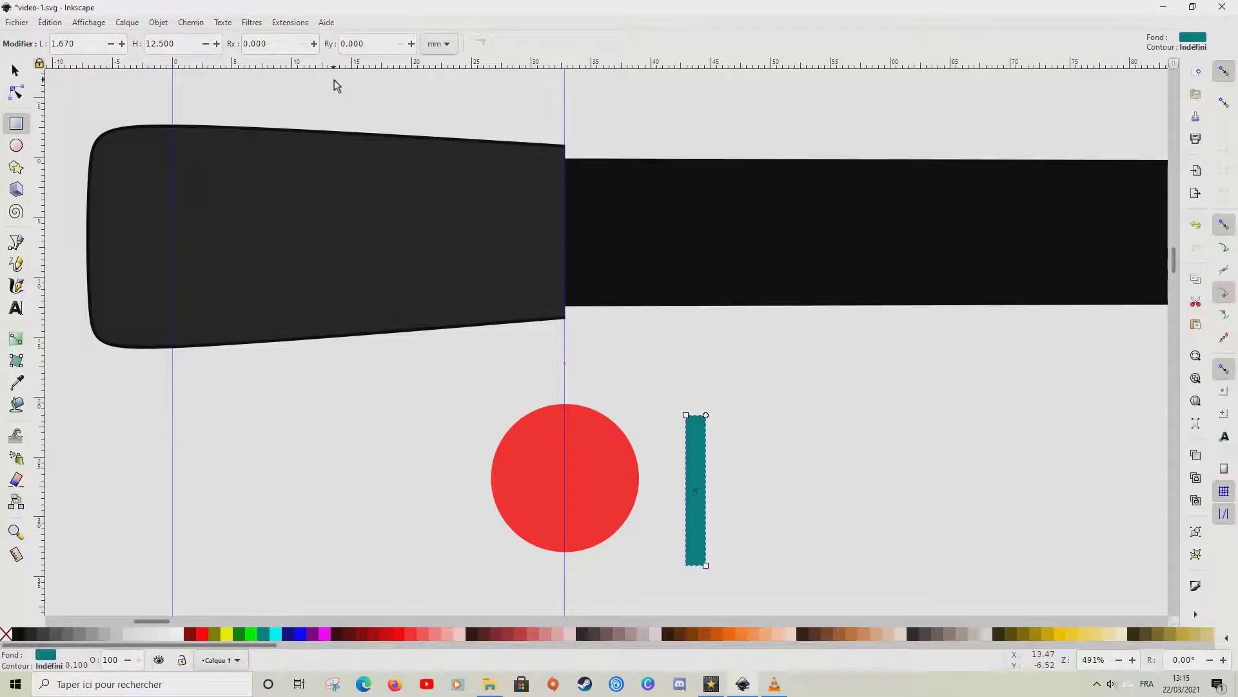
Move the teal rectangle against the handle's narrow end and, with snapping disabled, align it vertically with the black bar.
{"action": "left_click", "coordinate": [19, 74]}
{"action": "left_click_drag", "start_coordinate": [698, 468], "coordinate": [577, 198]}
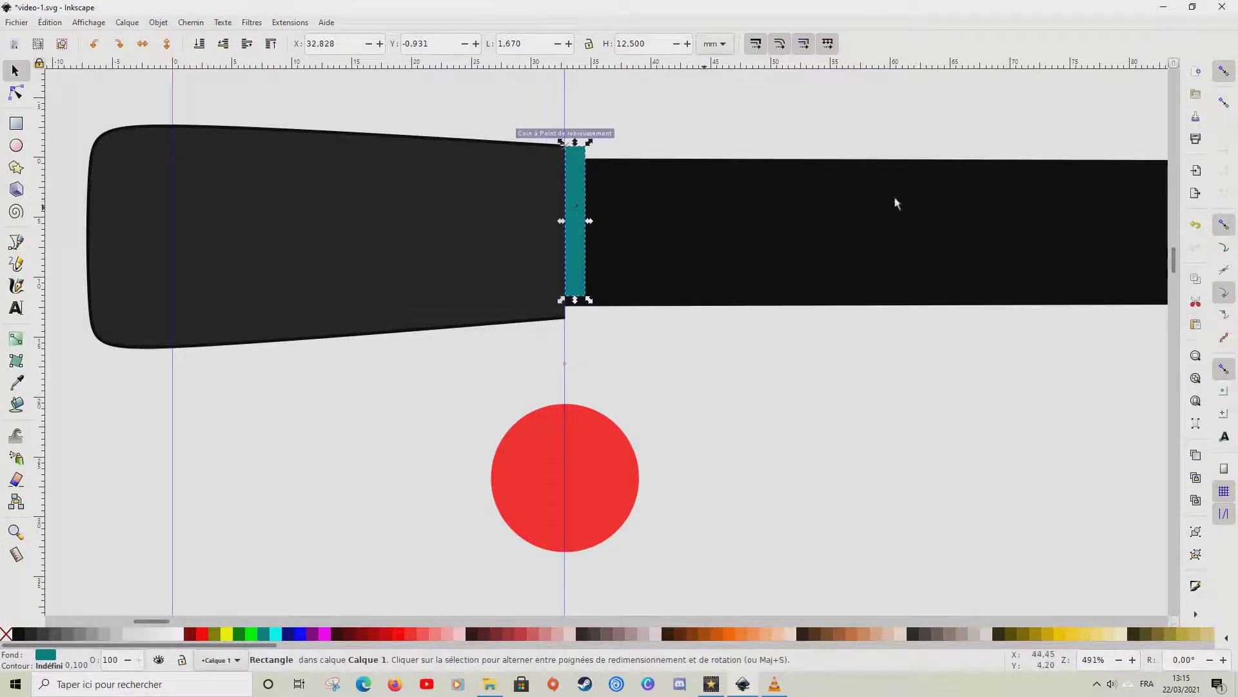
{"action": "key", "text": "percent"}
{"action": "left_click_drag", "start_coordinate": [580, 179], "coordinate": [580, 192]}
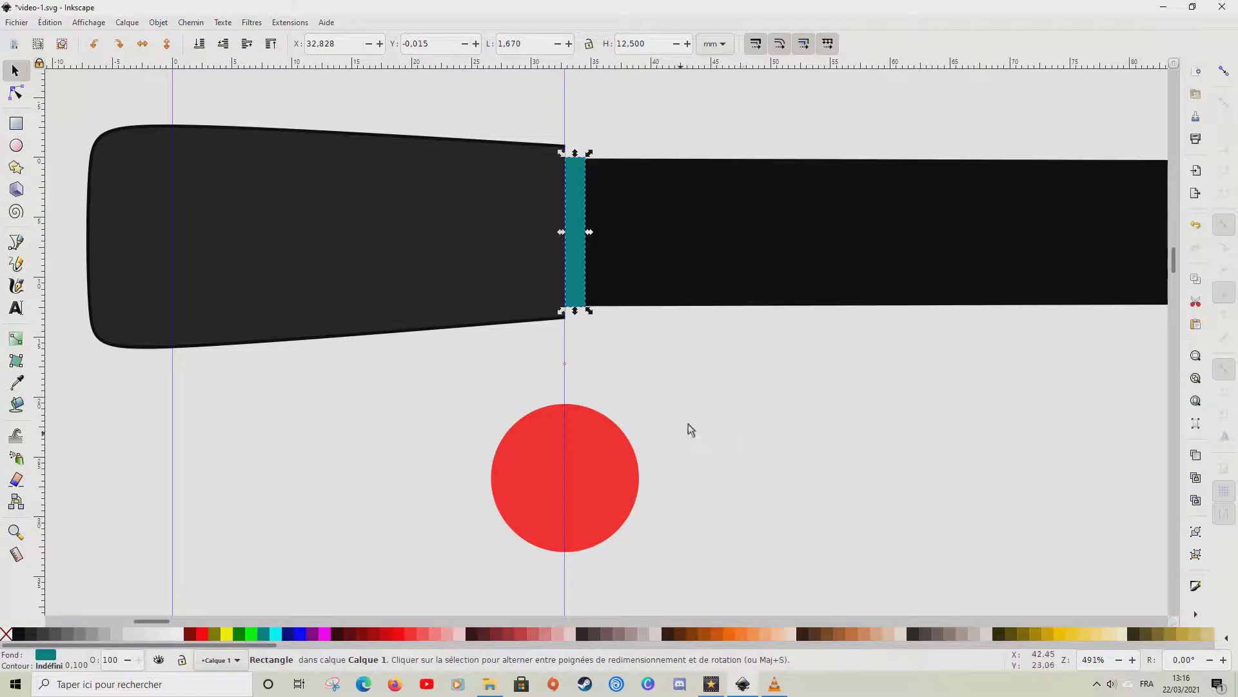
{"action": "left_click", "coordinate": [660, 370]}
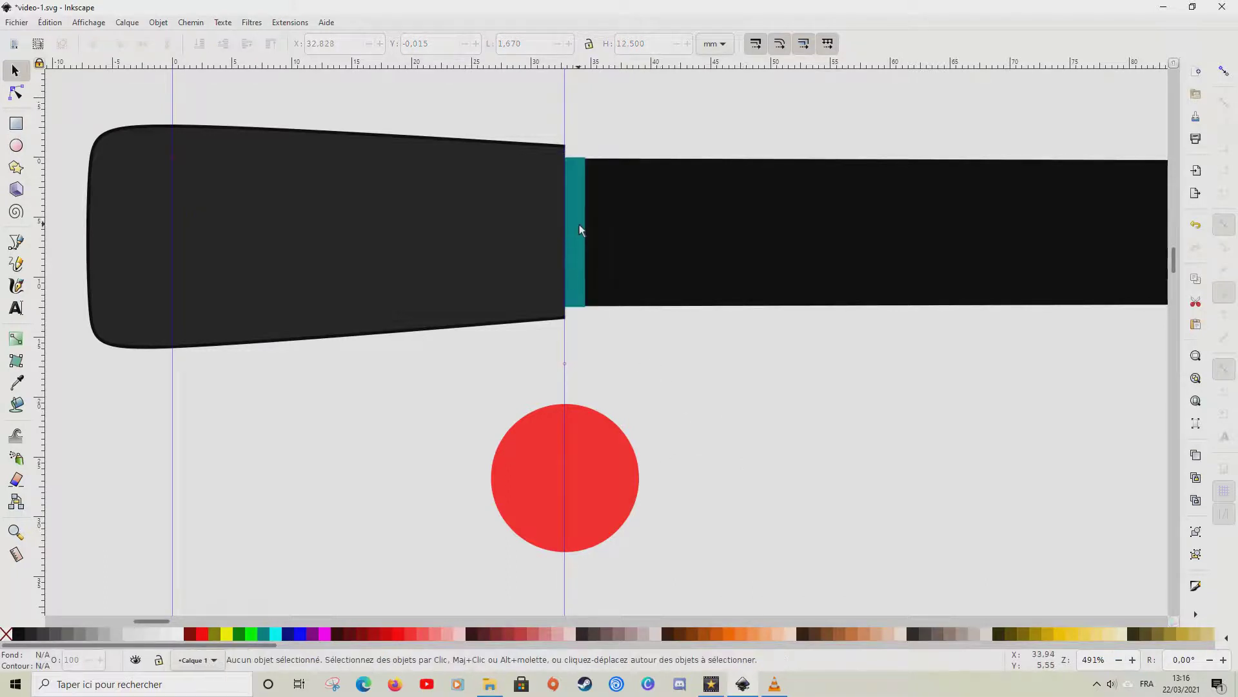
Set the teal rectangle's width to 3 mm.
{"action": "left_click", "coordinate": [580, 225]}
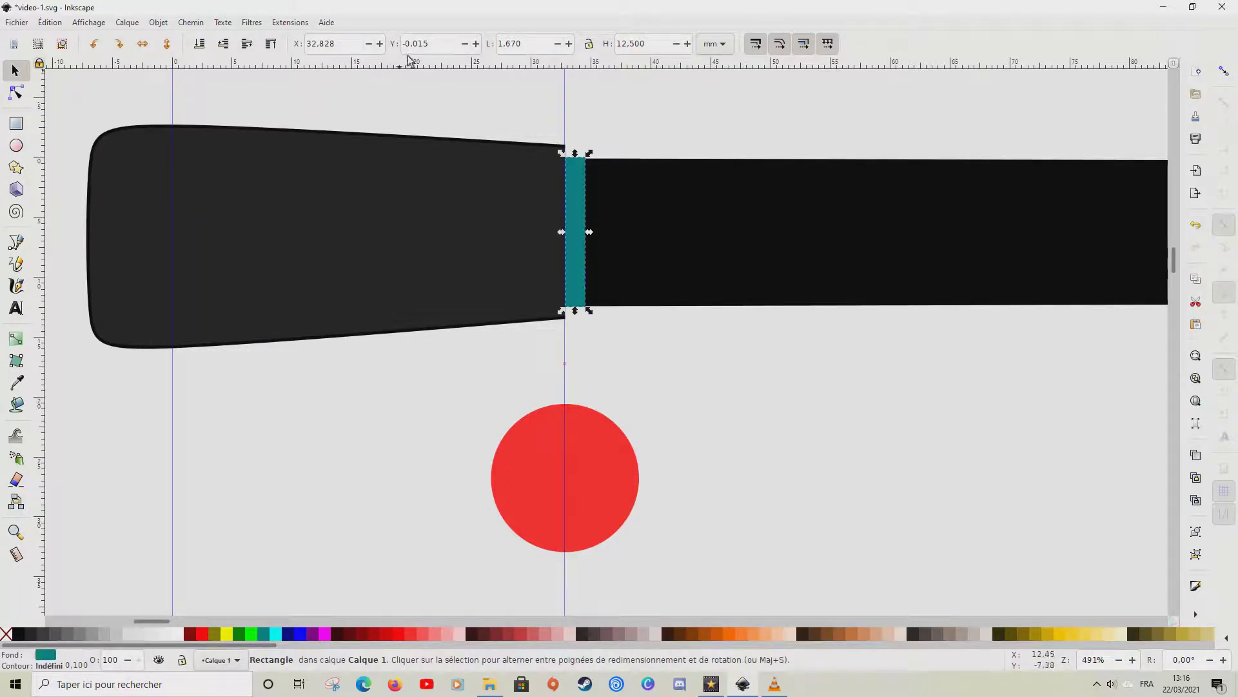
{"action": "triple_click", "coordinate": [534, 44]}
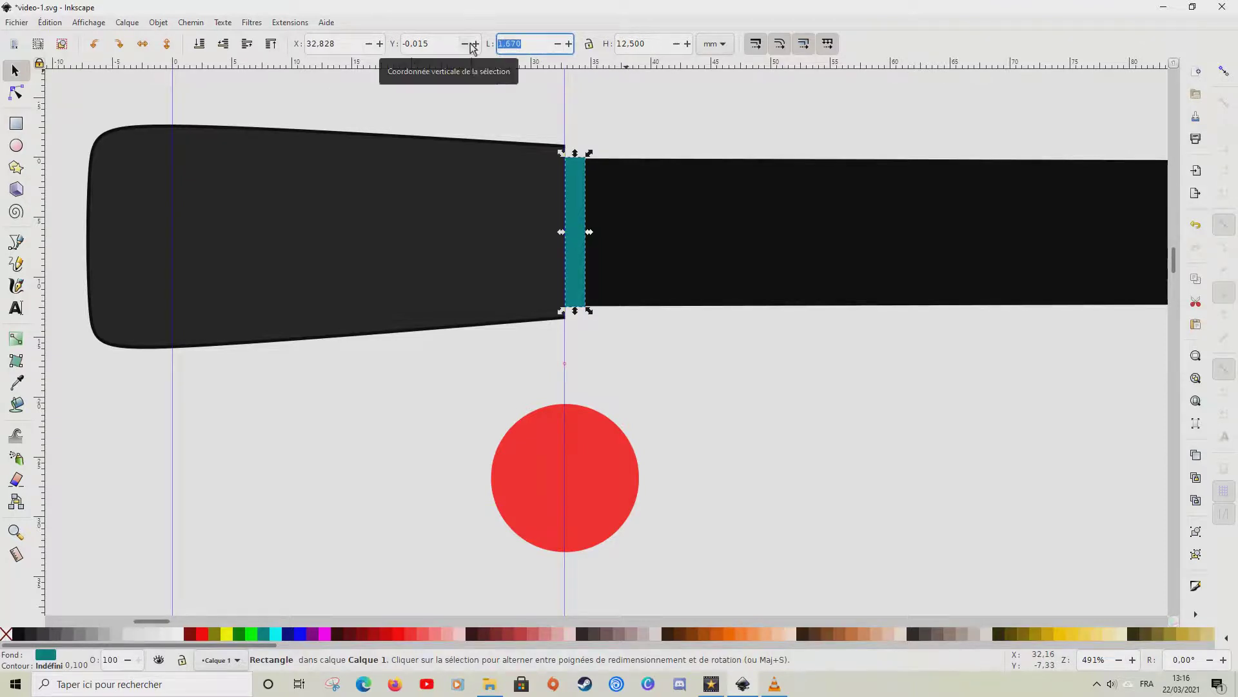
{"action": "type", "text": "3"}
{"action": "key", "text": "Return"}
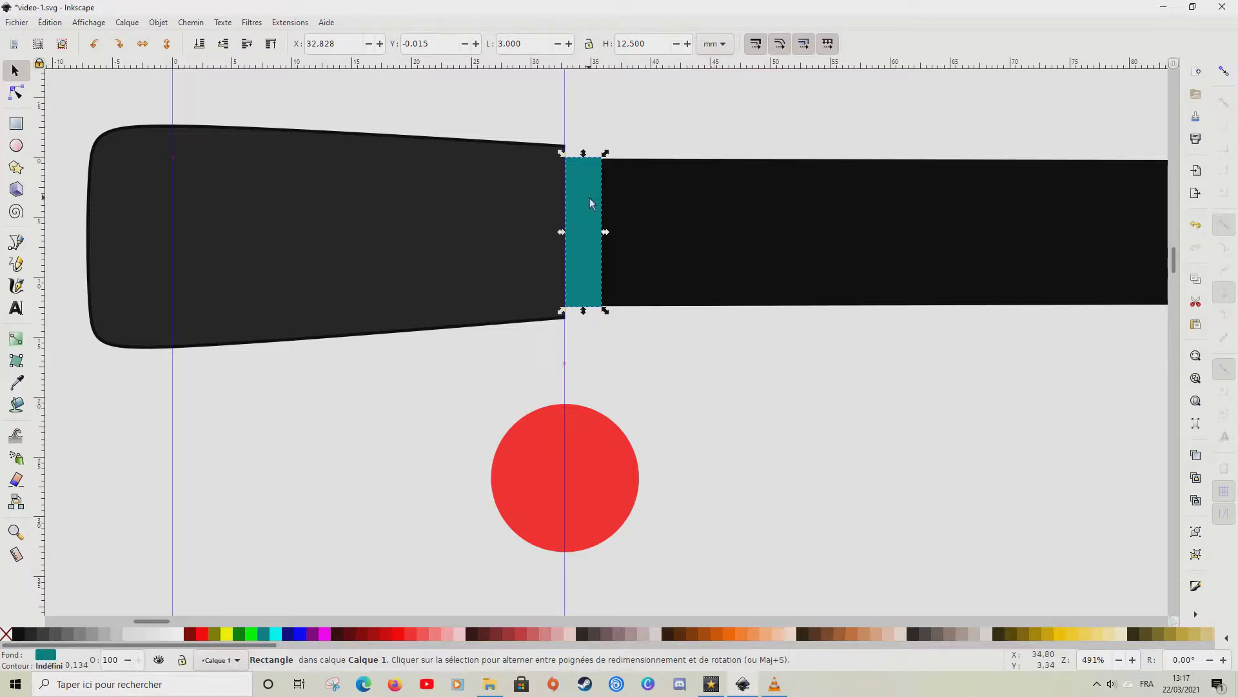
Convert the teal rectangle to a path and move its two handle-side corner nodes onto the handle's corners, forming a taper.
{"action": "left_click", "coordinate": [16, 95]}
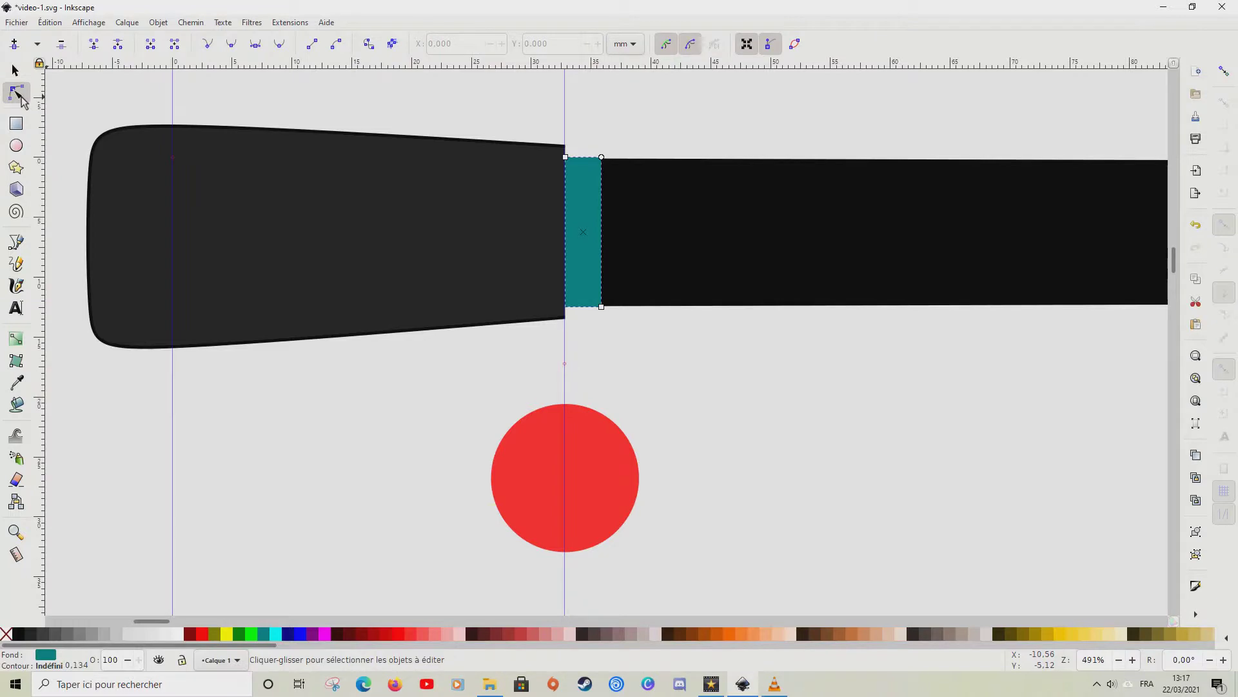
{"action": "left_click", "coordinate": [371, 45]}
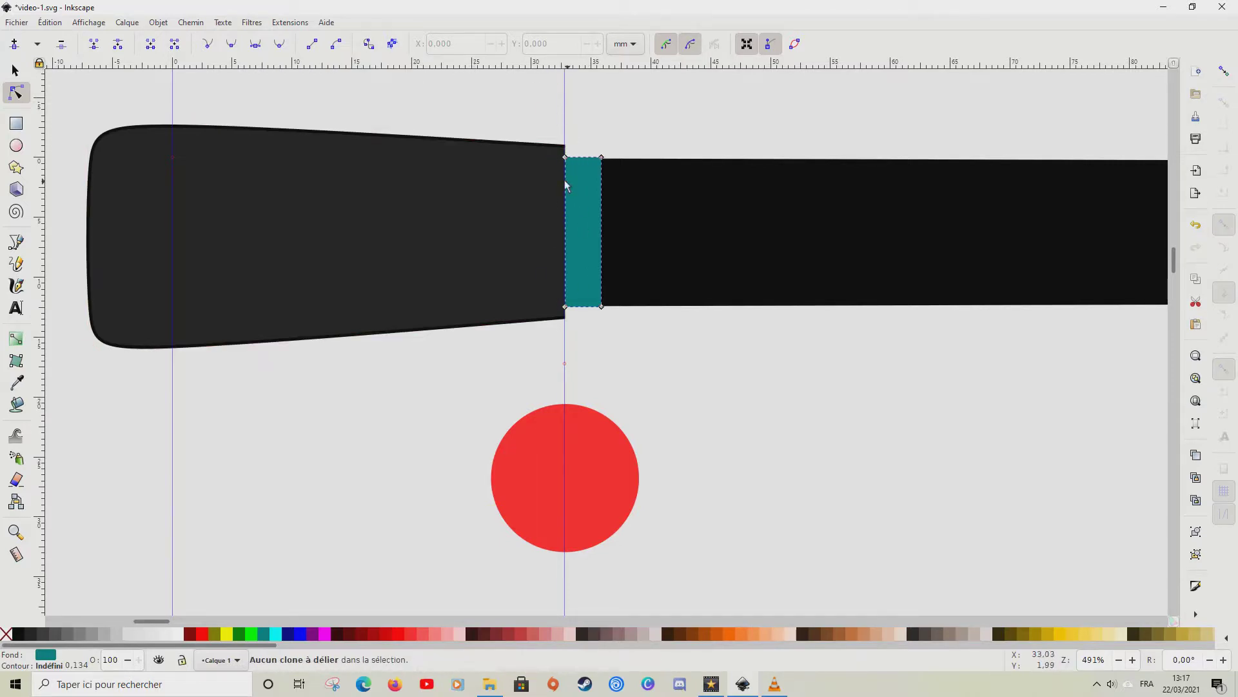
{"action": "left_click_drag", "start_coordinate": [566, 161], "coordinate": [566, 147]}
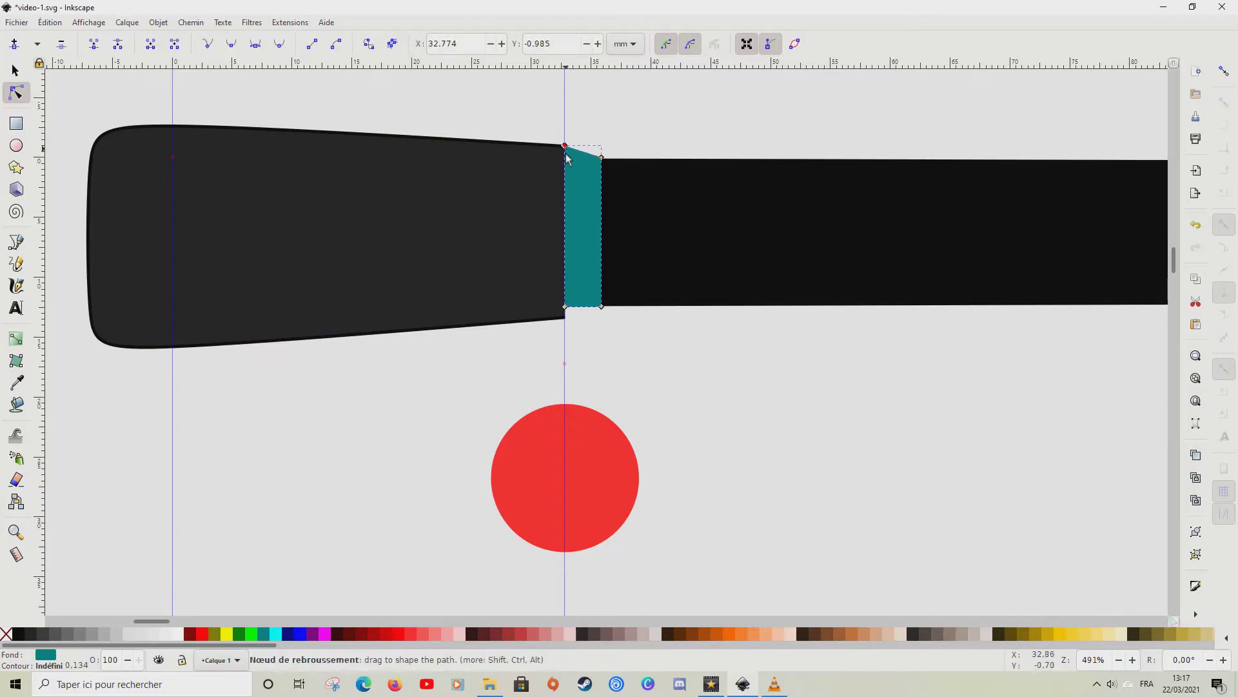
{"action": "left_click_drag", "start_coordinate": [565, 307], "coordinate": [565, 317]}
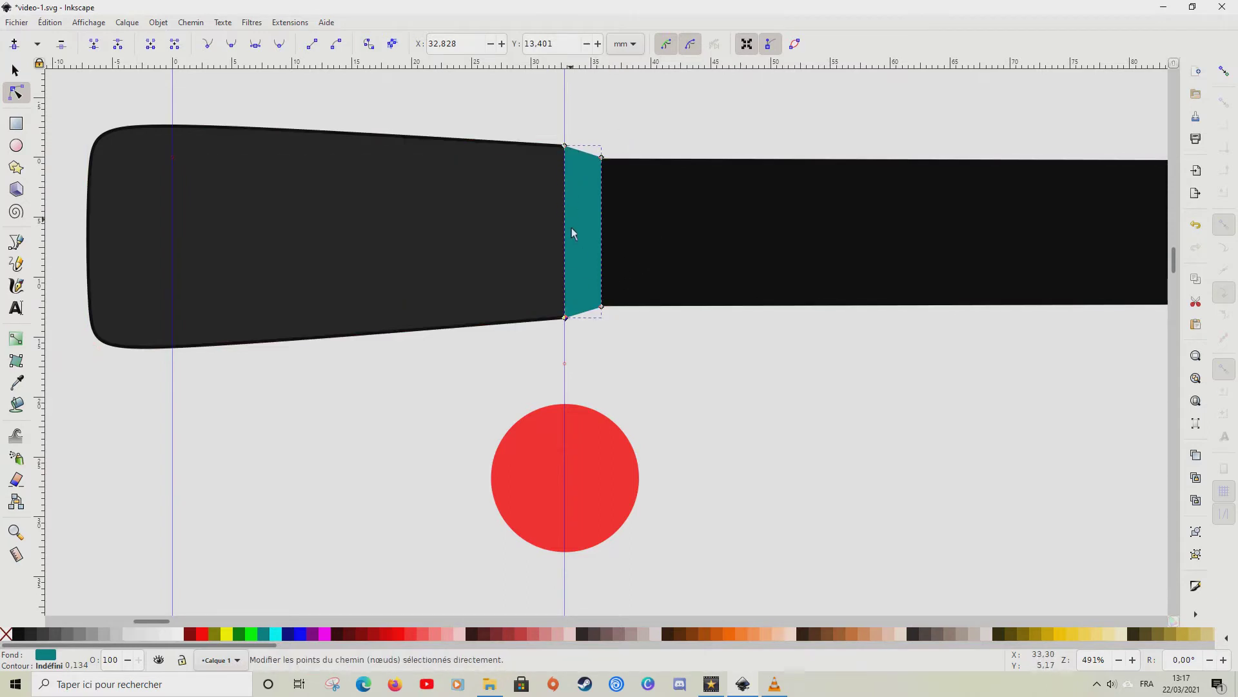
{"action": "left_click", "coordinate": [15, 69]}
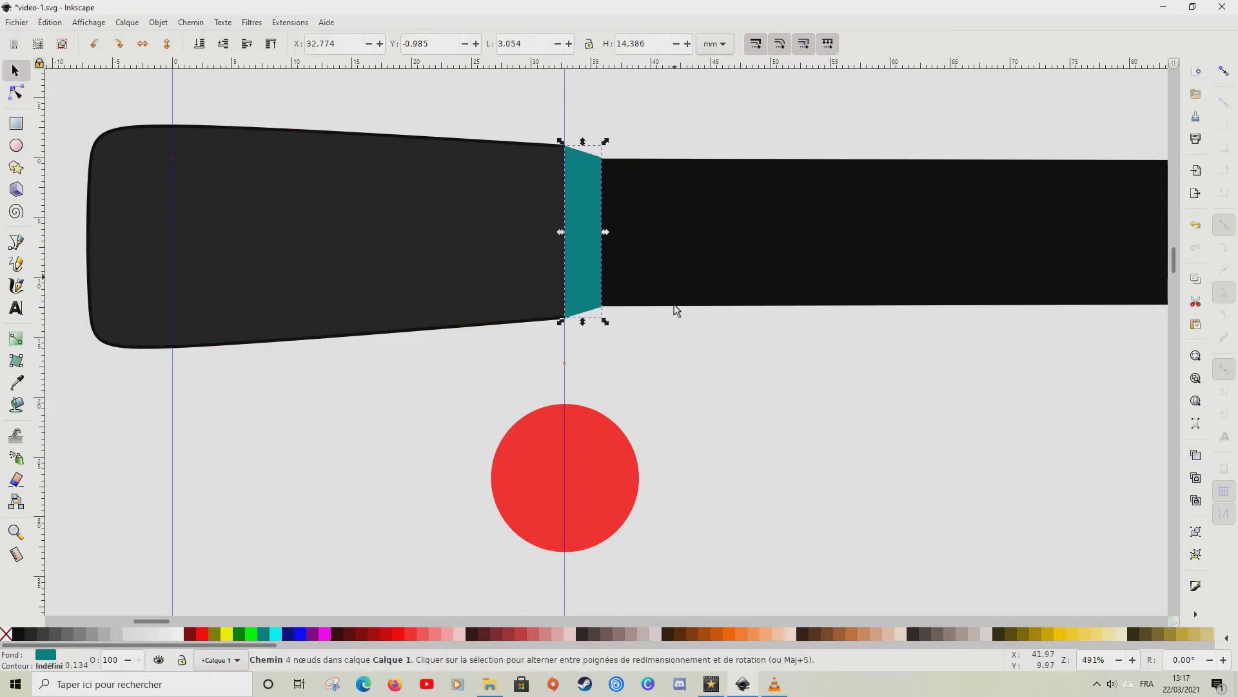